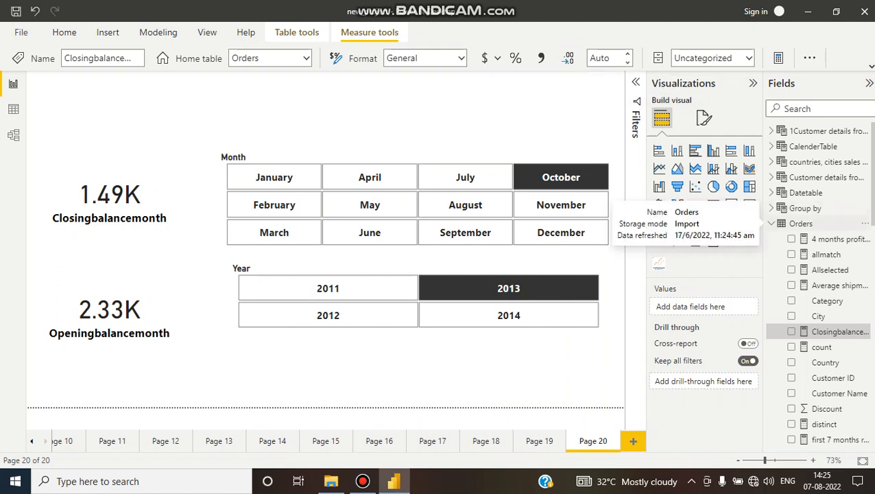
# Open the Closingbalancemonth measure in the Orders table and examine its CLOSINGBALANCEMONTH function, SUMX expression and date argument
pyautogui.click(801, 224)
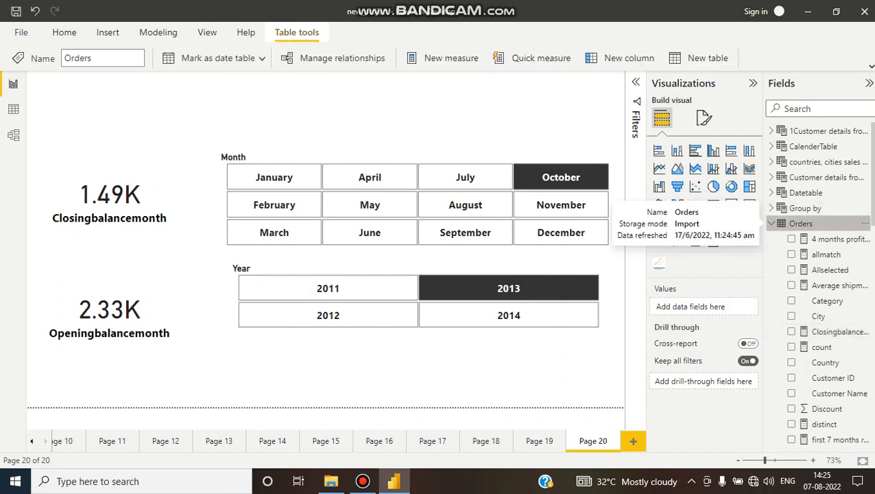
pyautogui.click(834, 332)
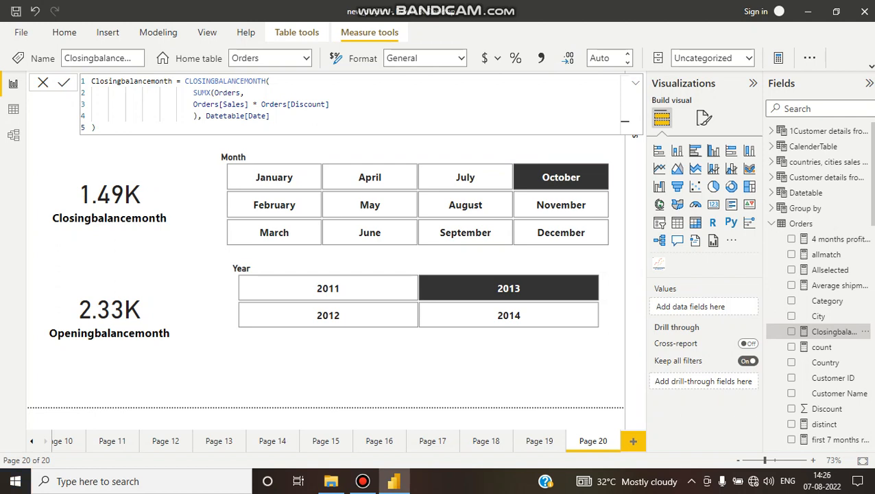
pyautogui.press('XF86MonBrightnessUp')
pyautogui.moveTo(184, 81); pyautogui.dragTo(270, 81)
pyautogui.click(271, 81)
pyautogui.moveTo(193, 93); pyautogui.dragTo(211, 92)
pyautogui.click(212, 93)
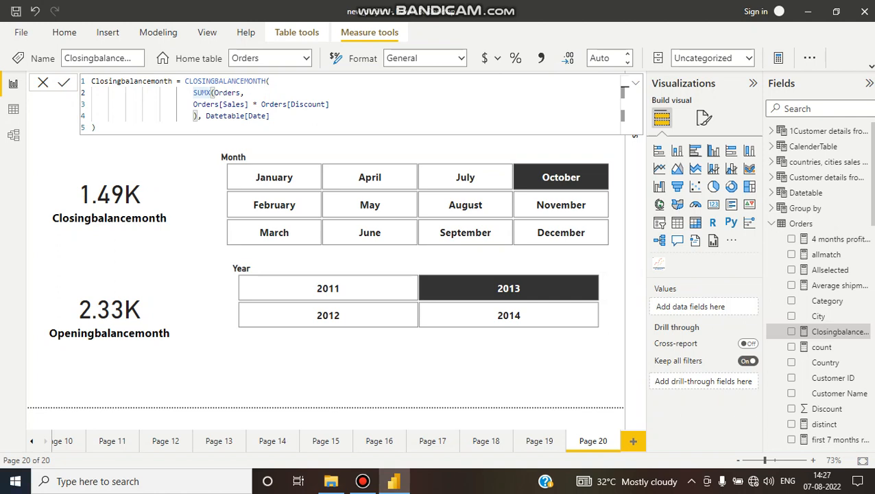
pyautogui.moveTo(206, 116); pyautogui.dragTo(273, 126)
pyautogui.click(273, 127)
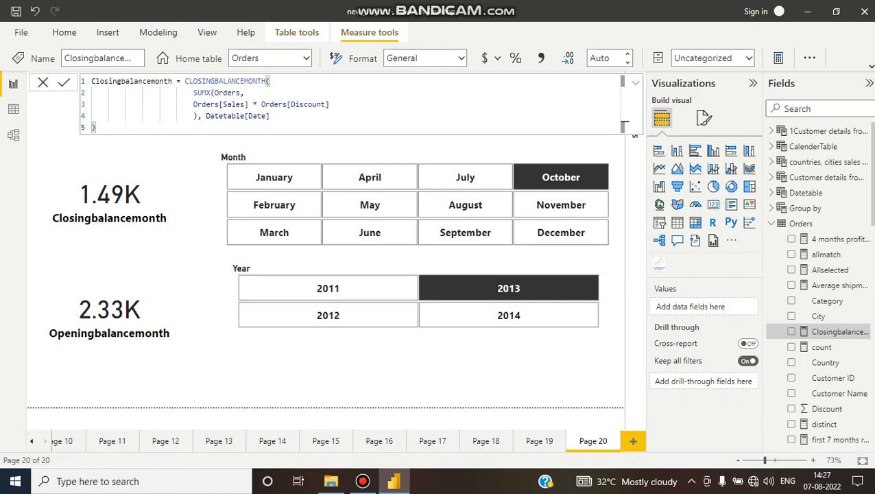
# Review how the closing balance formula relates Datetable[Date] to Orders[Sales] * Orders[Discount], and close it without changes
pyautogui.click(184, 81)
pyautogui.moveTo(184, 81); pyautogui.dragTo(269, 81)
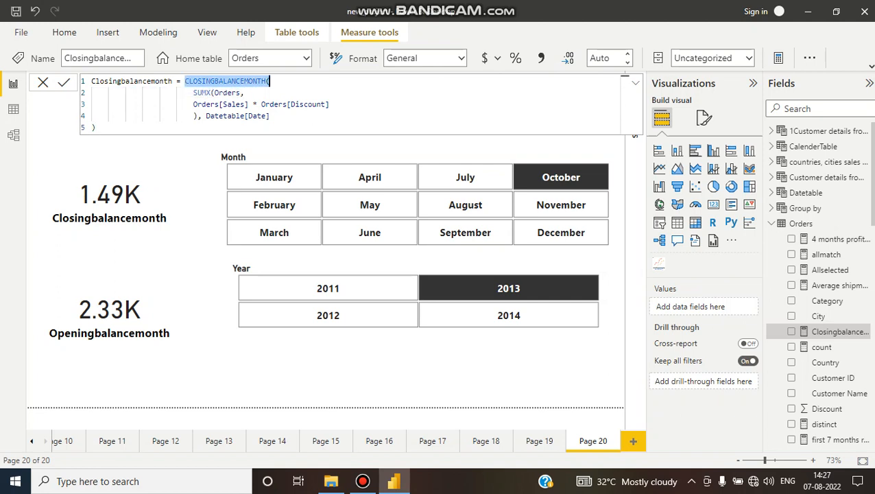
pyautogui.click(269, 81)
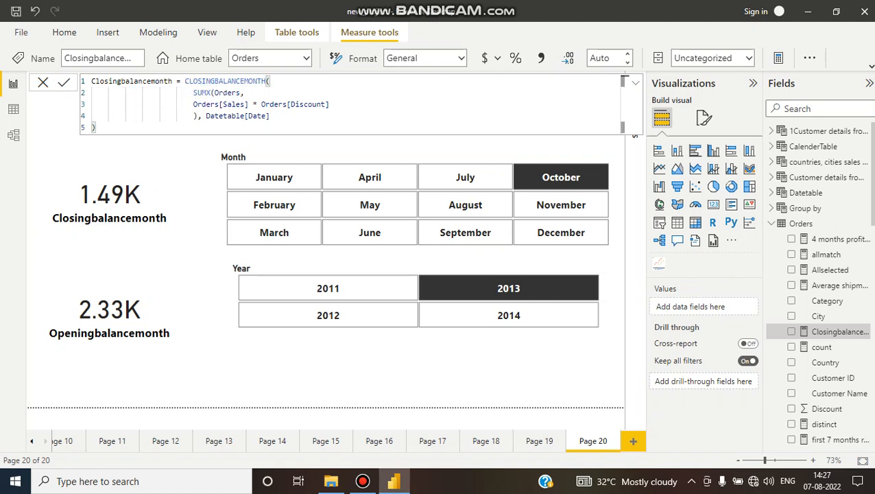
pyautogui.moveTo(206, 116); pyautogui.dragTo(269, 116)
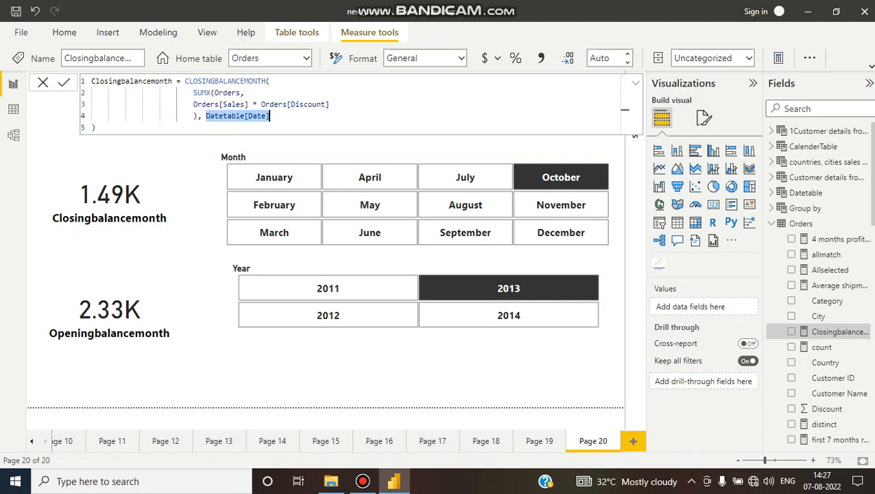
pyautogui.click(624, 115)
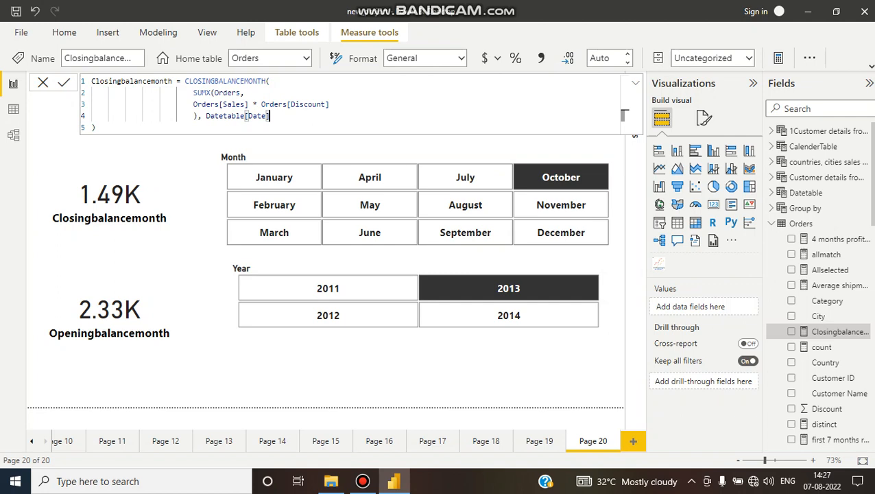
pyautogui.moveTo(186, 81); pyautogui.dragTo(269, 81)
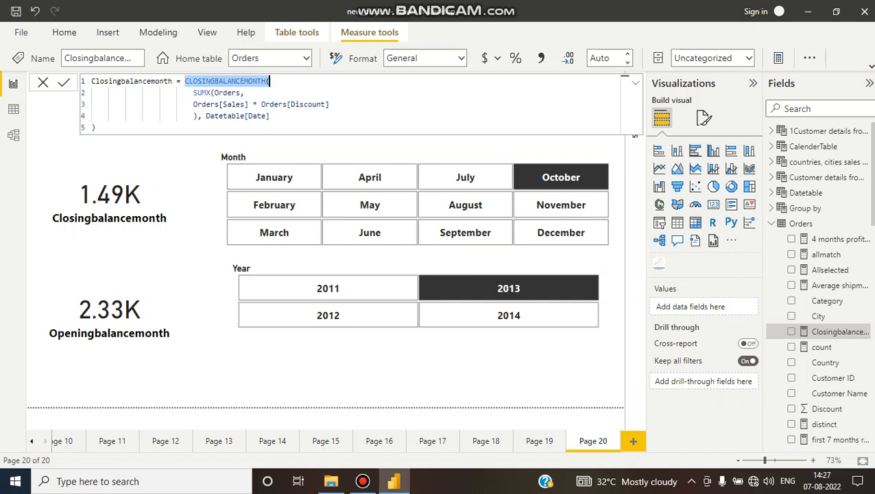
pyautogui.moveTo(206, 115); pyautogui.dragTo(270, 116)
pyautogui.click(624, 115)
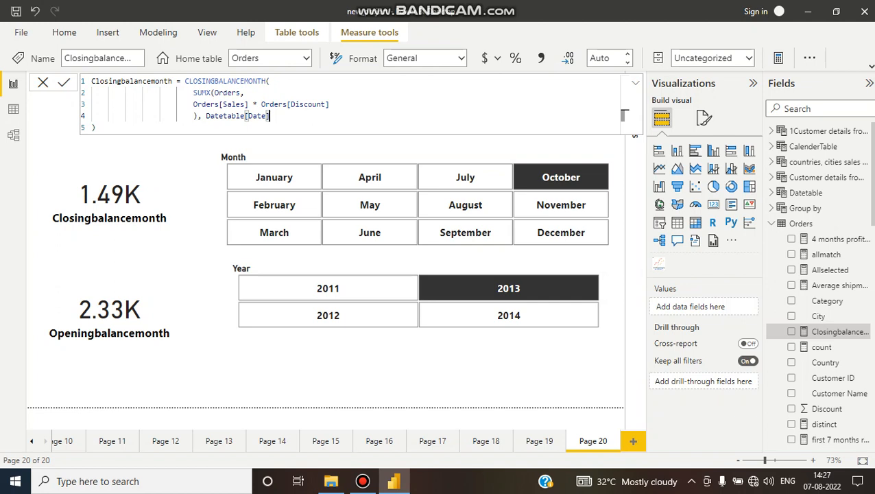
pyautogui.click(223, 105)
pyautogui.click(312, 104)
pyautogui.click(43, 82)
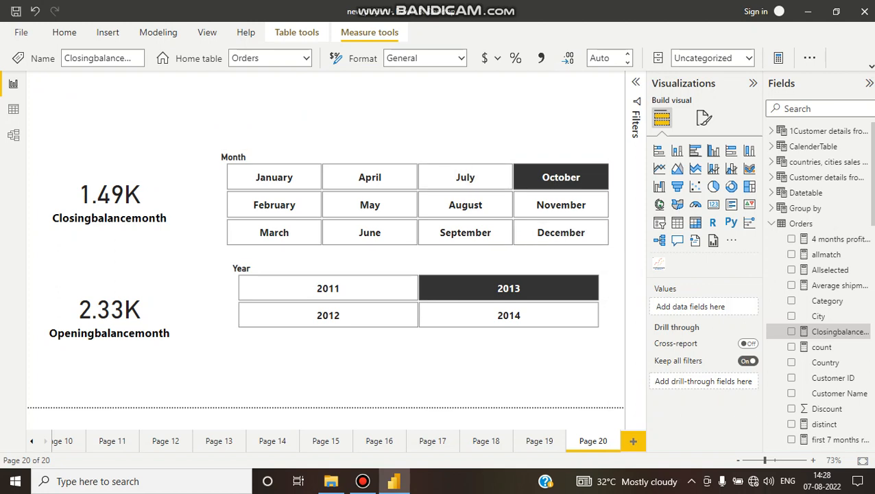
# Open the Openingbalancemonth measure in the Orders table, examine its OPENINGBALANCEMONTH formula, and close it without changes
pyautogui.scroll(-5, 830, 329)
pyautogui.scroll(-2, 833, 330)
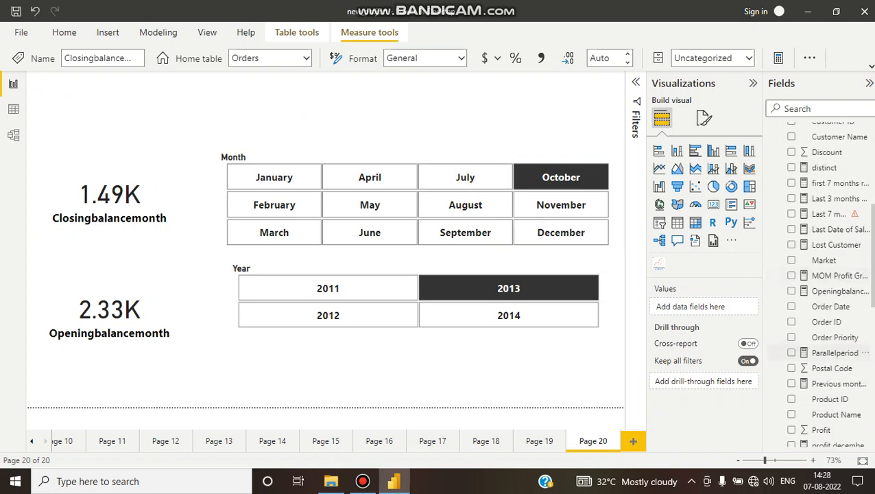
pyautogui.click(833, 290)
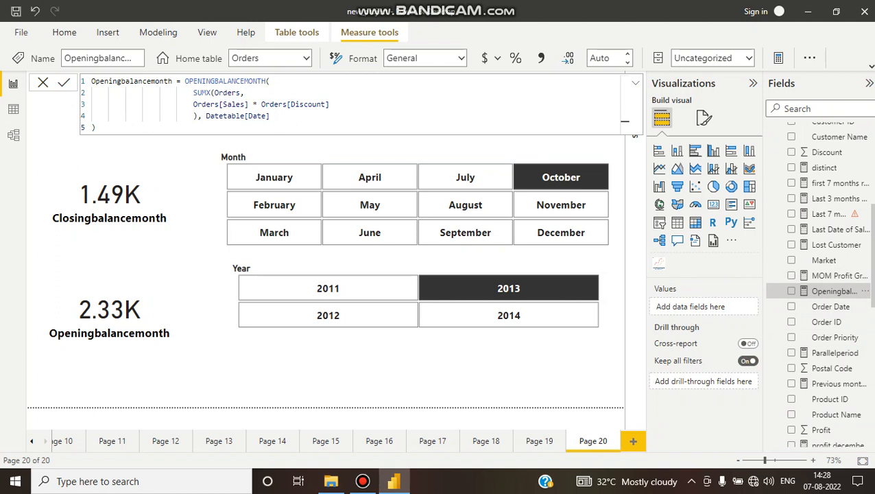
pyautogui.doubleClick(226, 81)
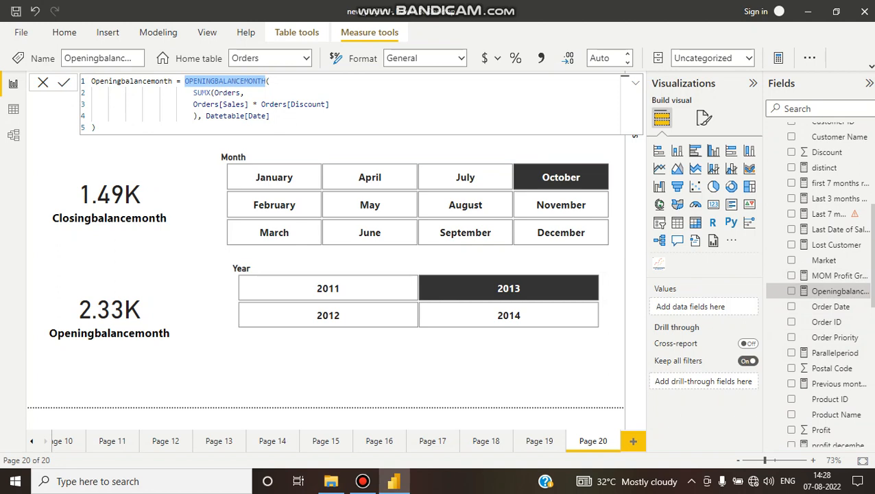
pyautogui.click(330, 105)
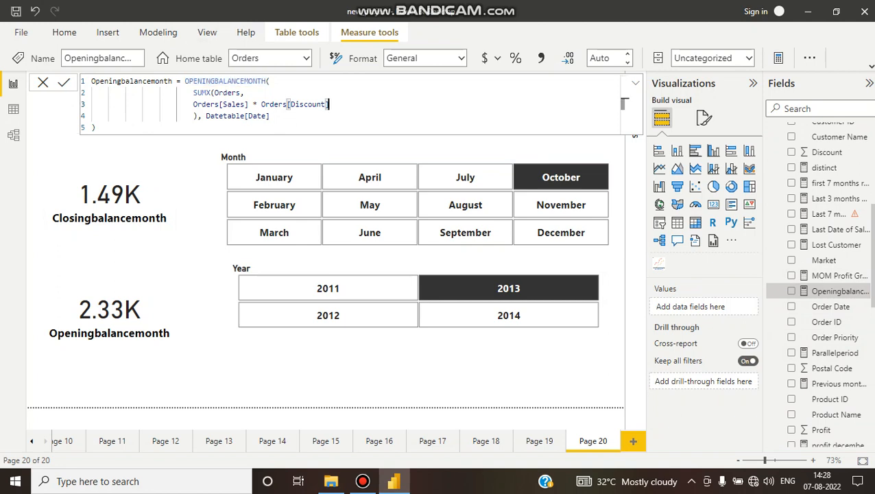
pyautogui.click(329, 374)
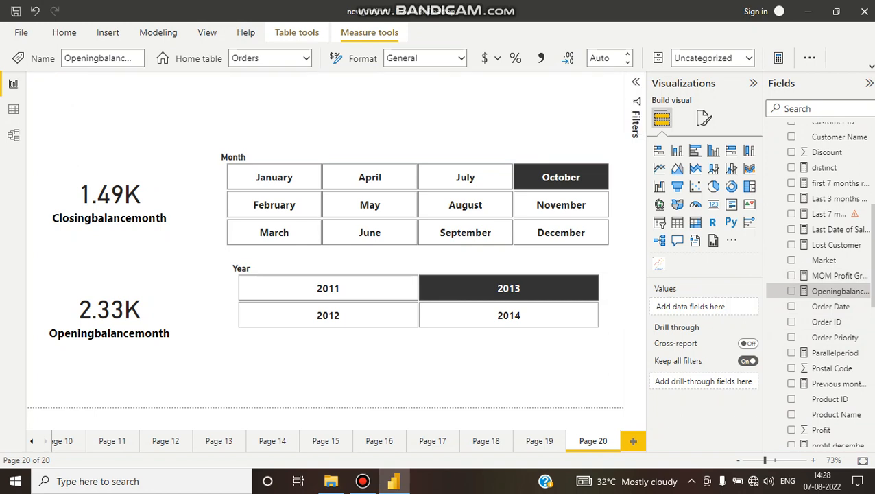
# Clear the 2013 selection in the Year slicer and select 2013 again
pyautogui.click(508, 288)
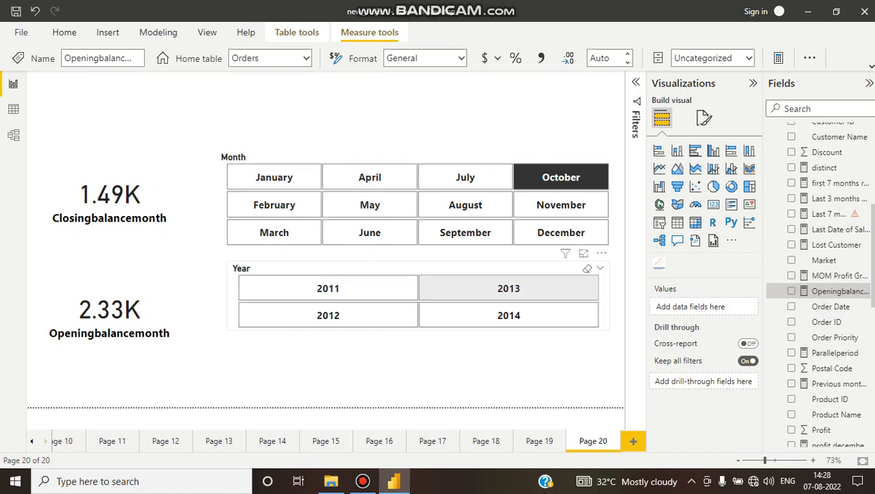
pyautogui.click(509, 288)
pyautogui.click(509, 288)
pyautogui.click(509, 288)
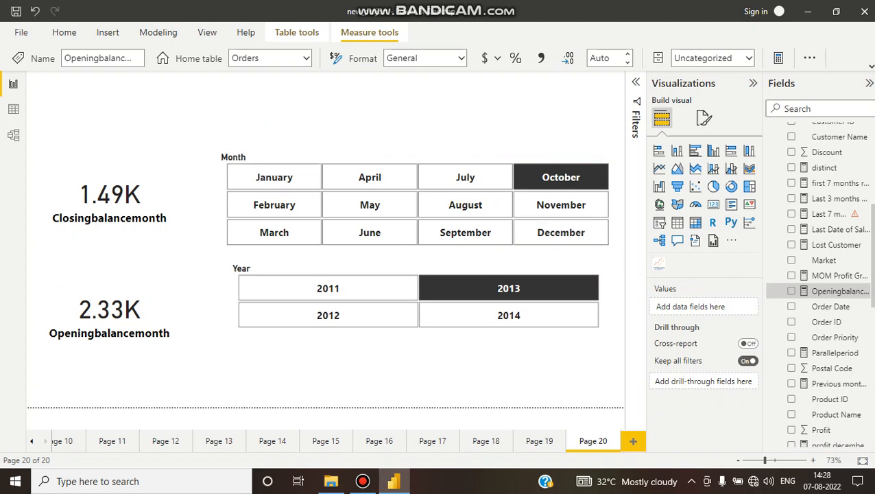
pyautogui.click(511, 292)
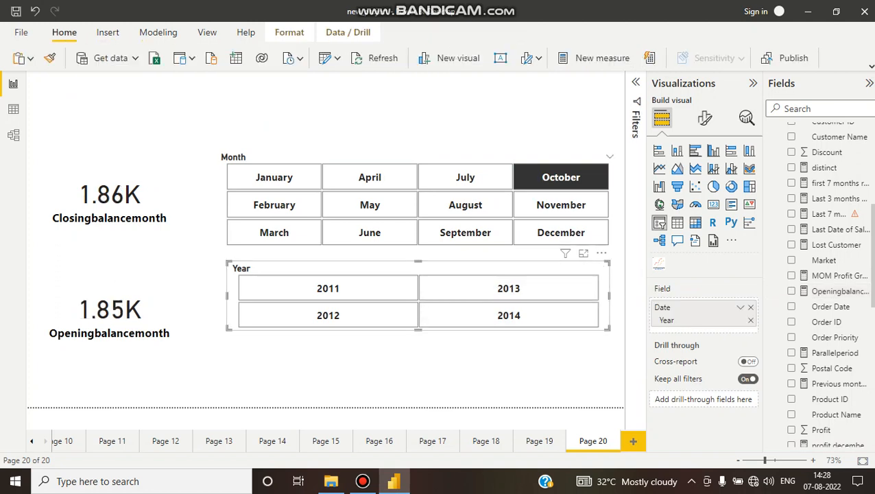
pyautogui.click(509, 288)
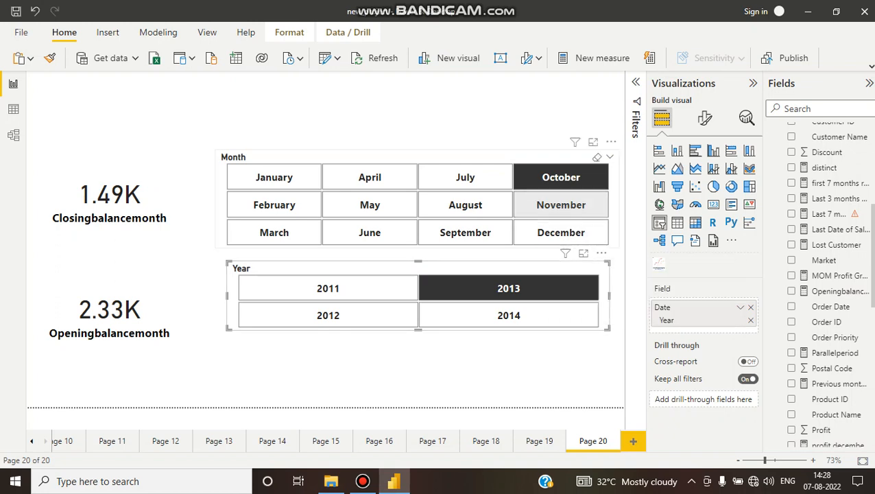
# Filter the opening and closing balance cards by November 2013, and switch the slicers to July 2012
pyautogui.click(561, 205)
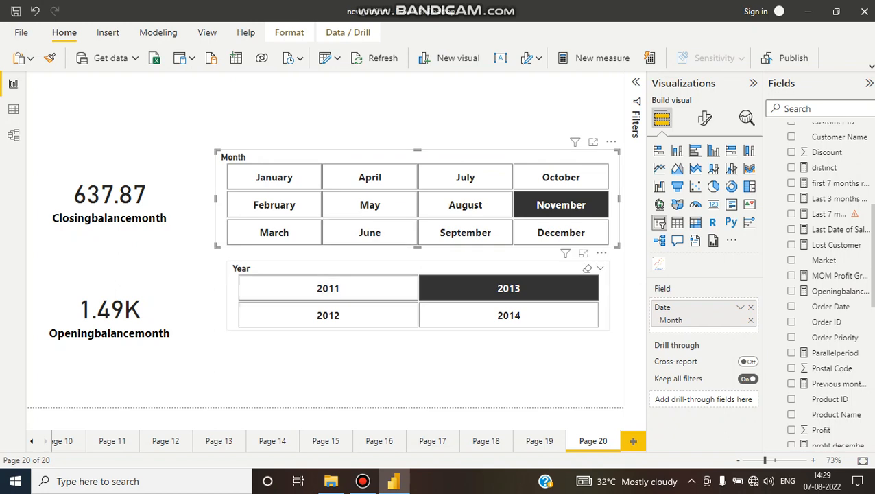
pyautogui.click(327, 316)
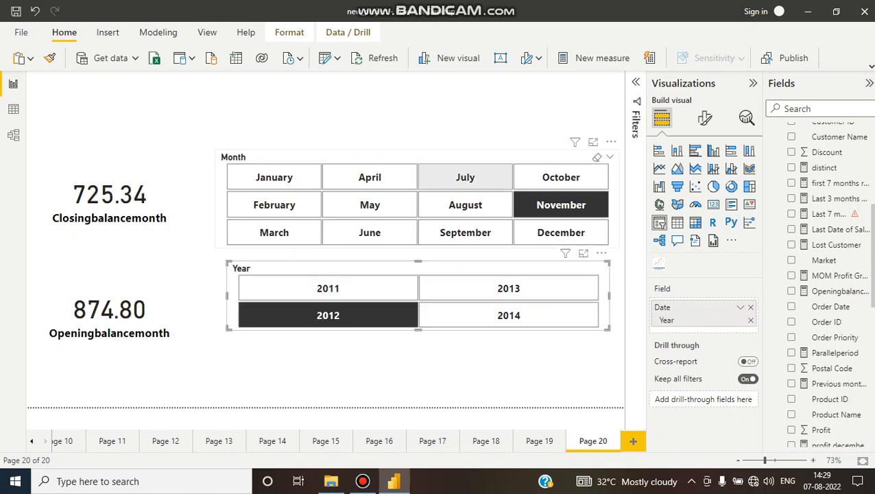
pyautogui.click(465, 176)
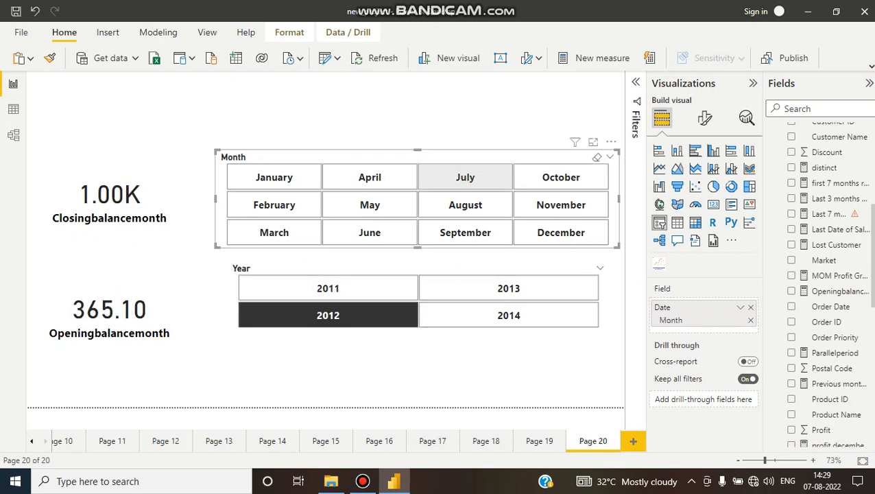